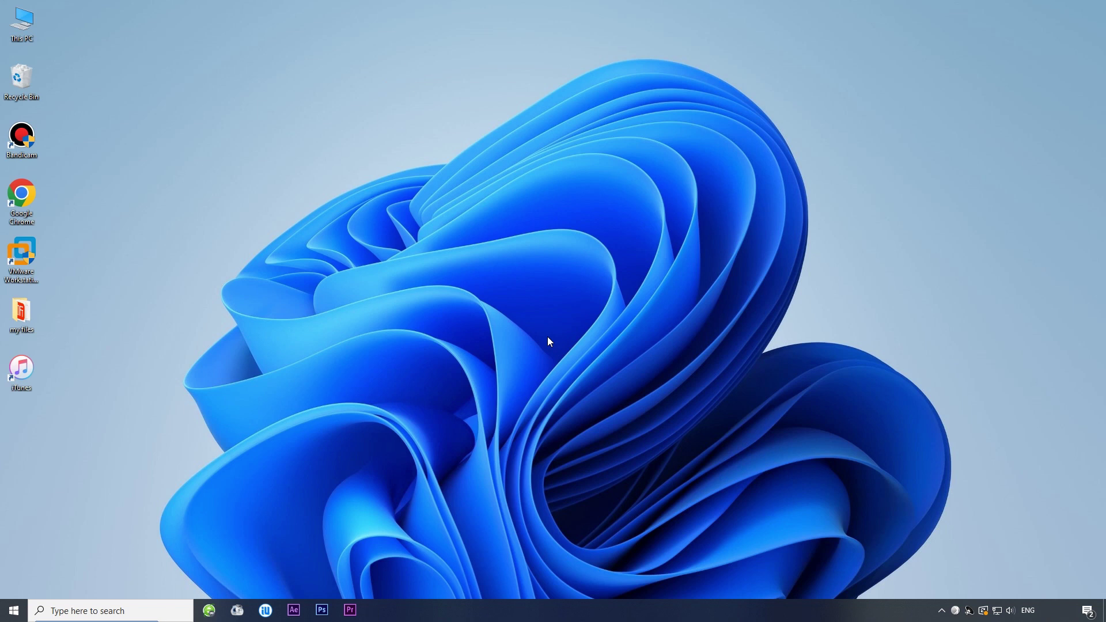
Launch iTunes and choose Restore and Update for the iPhone 12, accepting the iOS software licence
{"action": "double_click", "coordinate": [19, 372]}
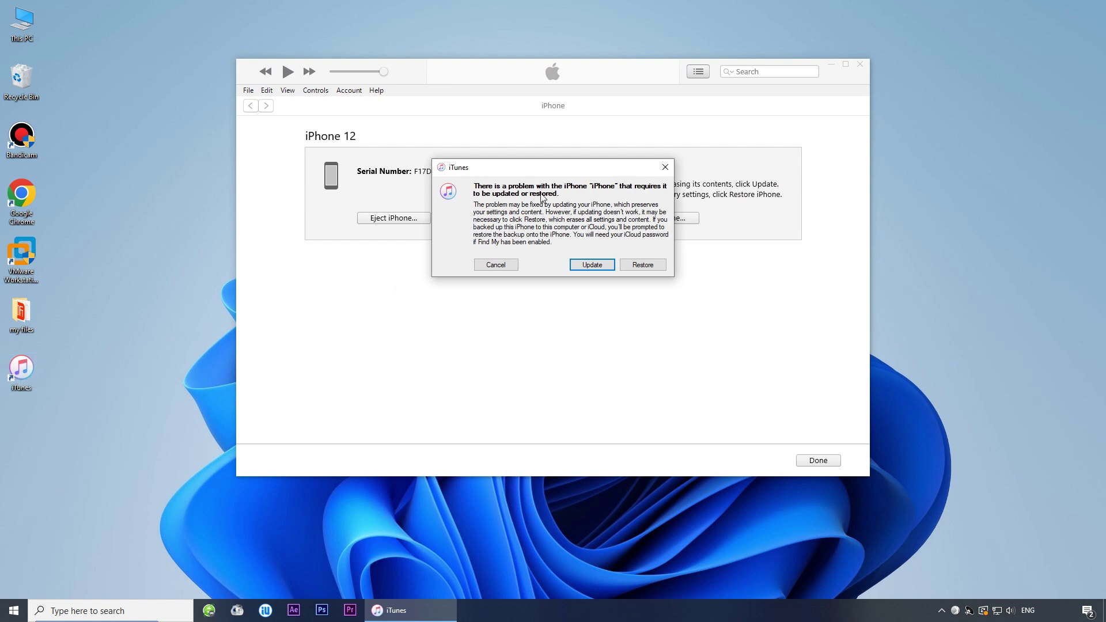
{"action": "left_click", "coordinate": [644, 265]}
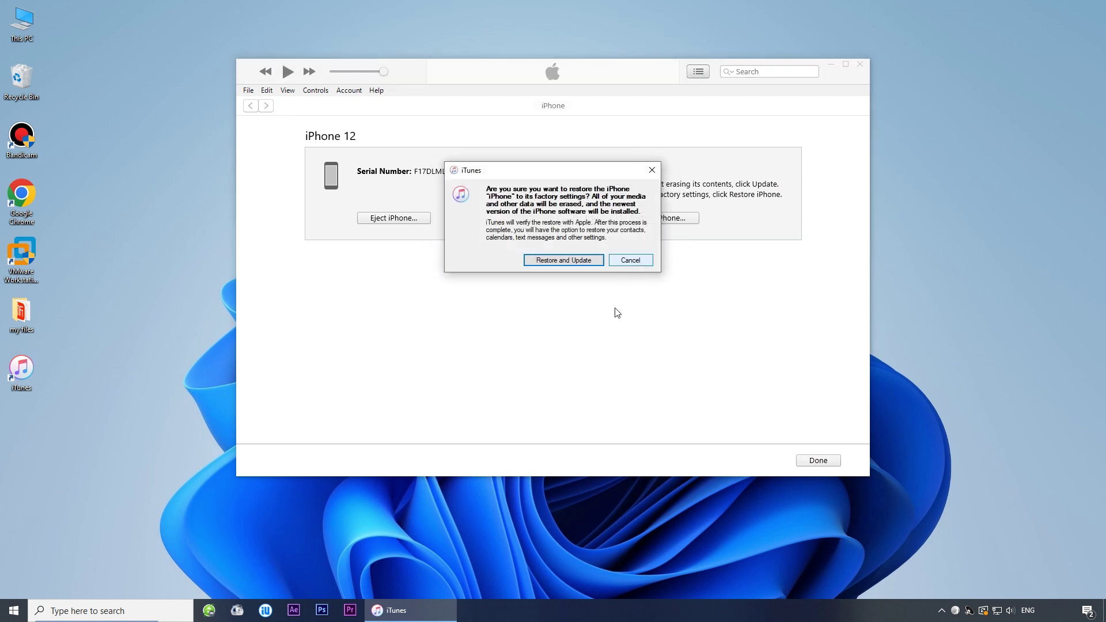
{"action": "left_click", "coordinate": [563, 260]}
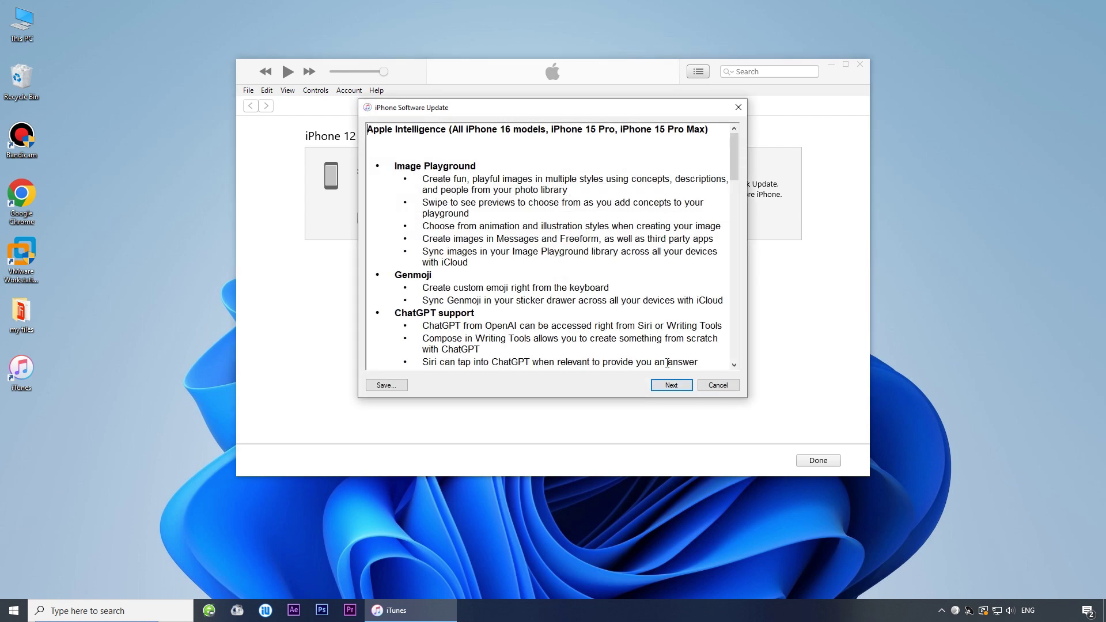
{"action": "left_click", "coordinate": [671, 386]}
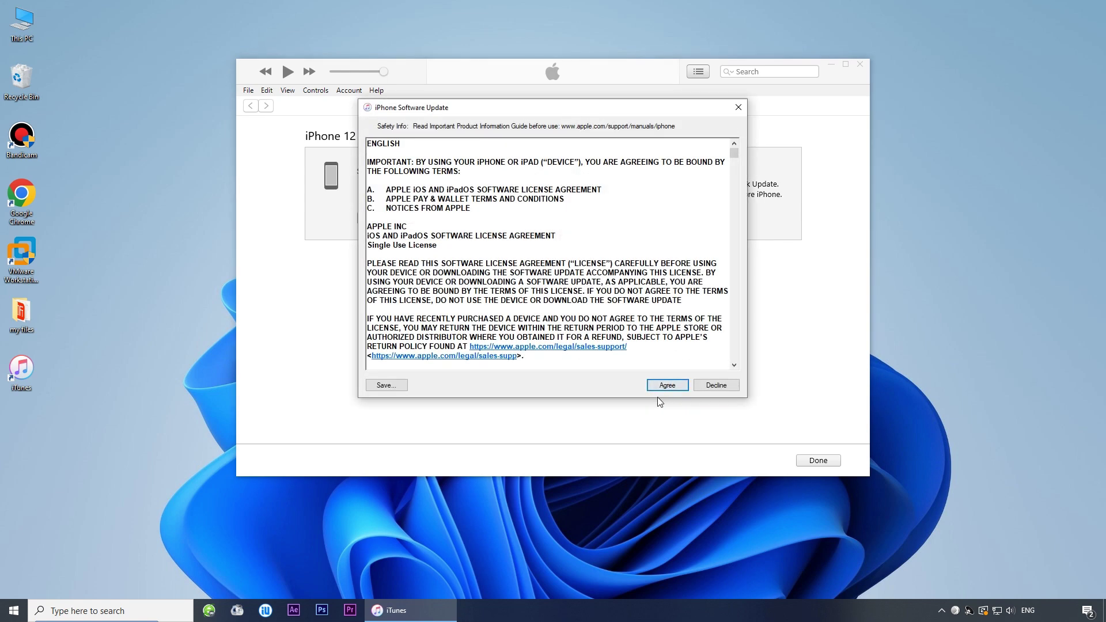
{"action": "left_click", "coordinate": [670, 389]}
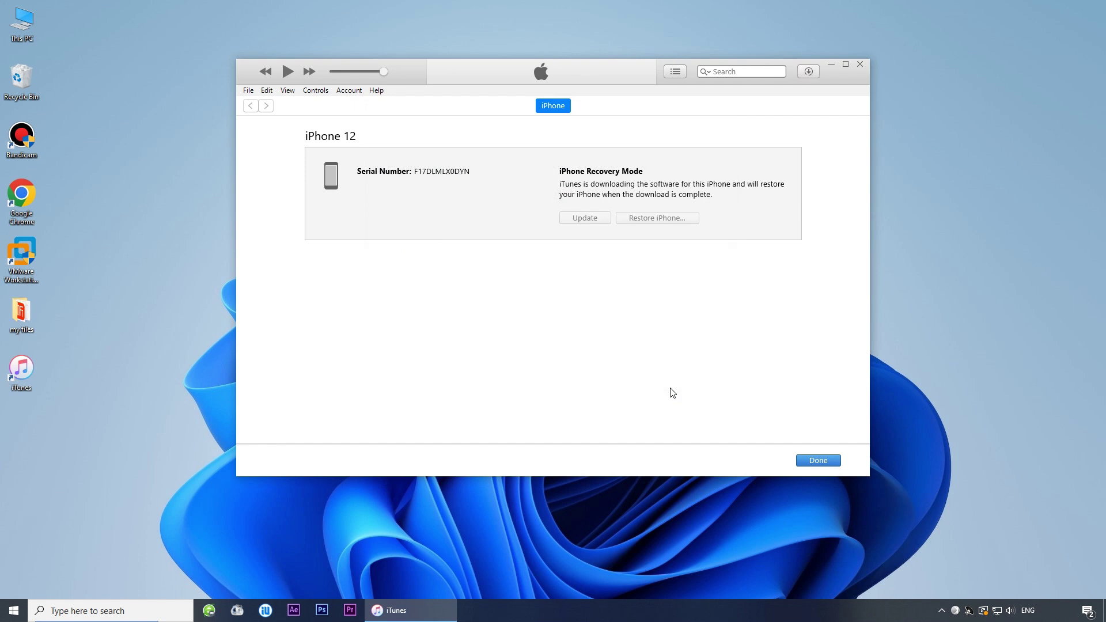
Check the iPhone software download progress, then acknowledge the factory restore completion message
{"action": "left_click", "coordinate": [808, 72]}
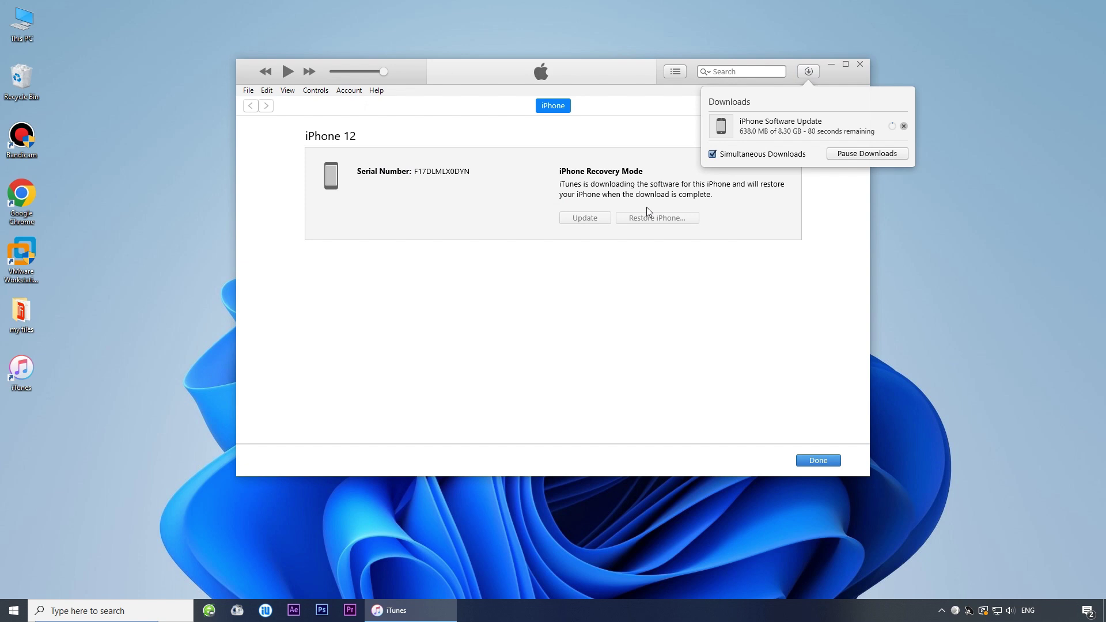
{"action": "left_click", "coordinate": [604, 254]}
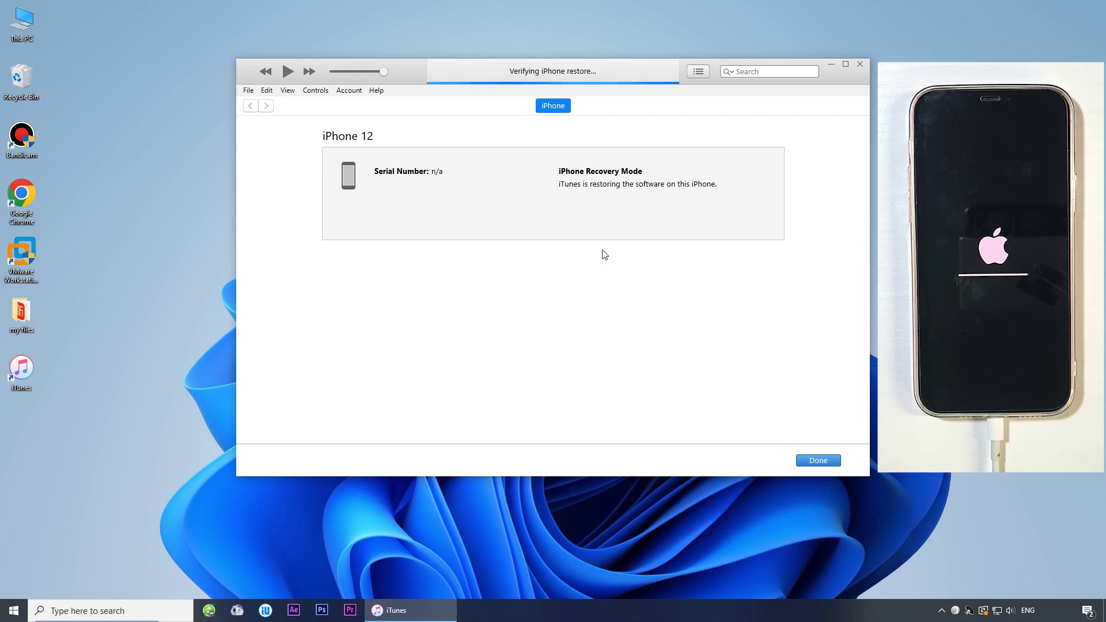
{"action": "left_click", "coordinate": [545, 262]}
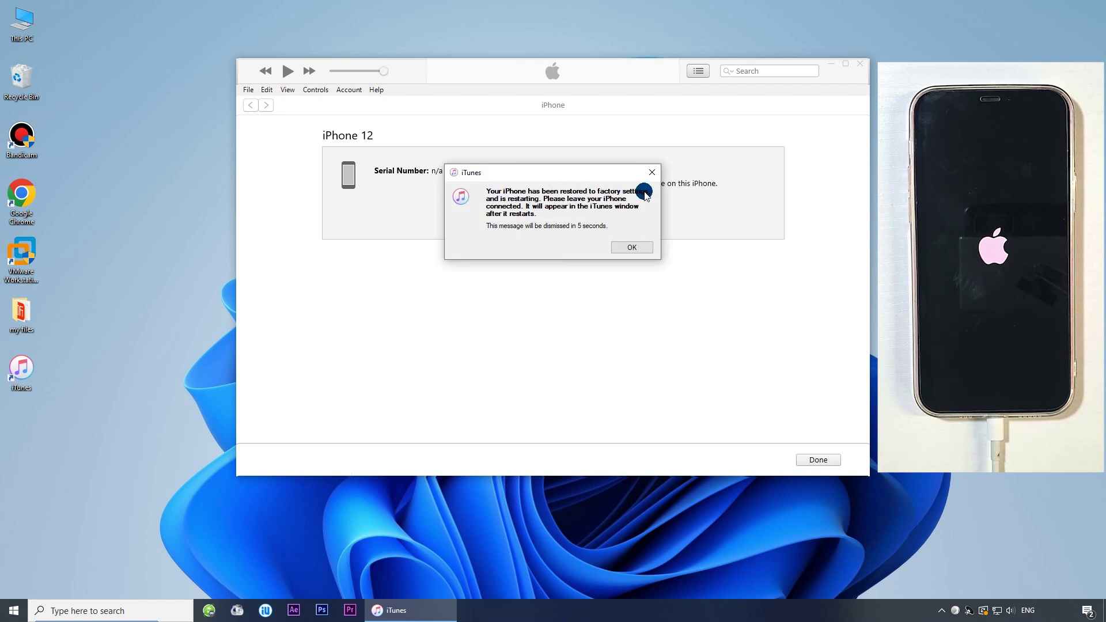
{"action": "left_click", "coordinate": [642, 246]}
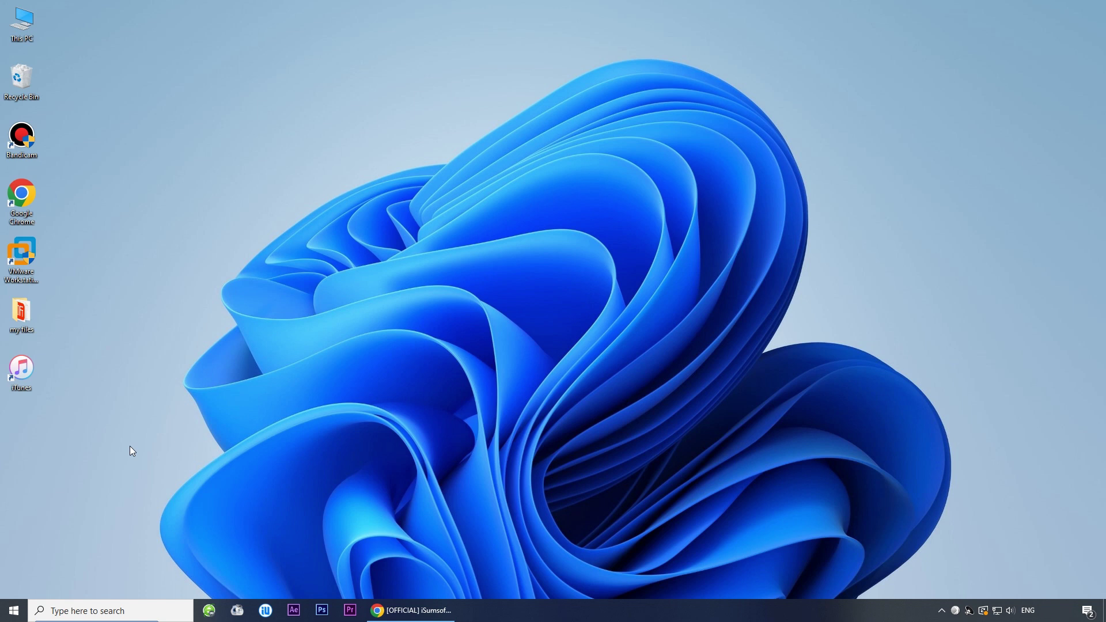
Bring up the isumsoft.com/iphone-passcode-refixer product page in Chrome to get the program
{"action": "double_click", "coordinate": [19, 368]}
{"action": "left_click", "coordinate": [423, 610]}
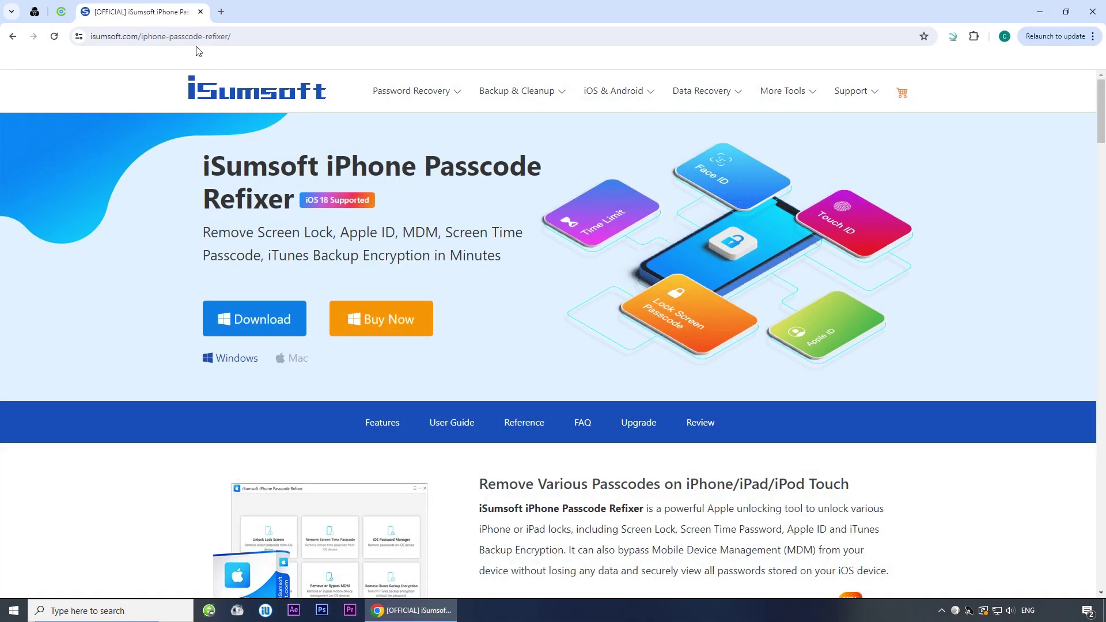
{"action": "left_click", "coordinate": [181, 38]}
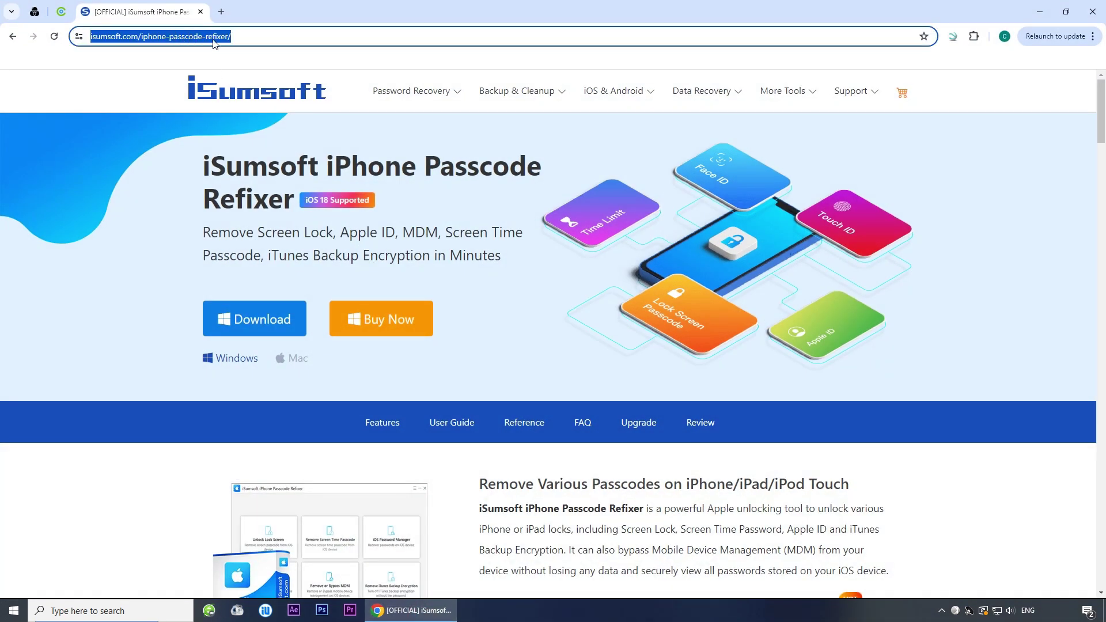
{"action": "left_click", "coordinate": [235, 55]}
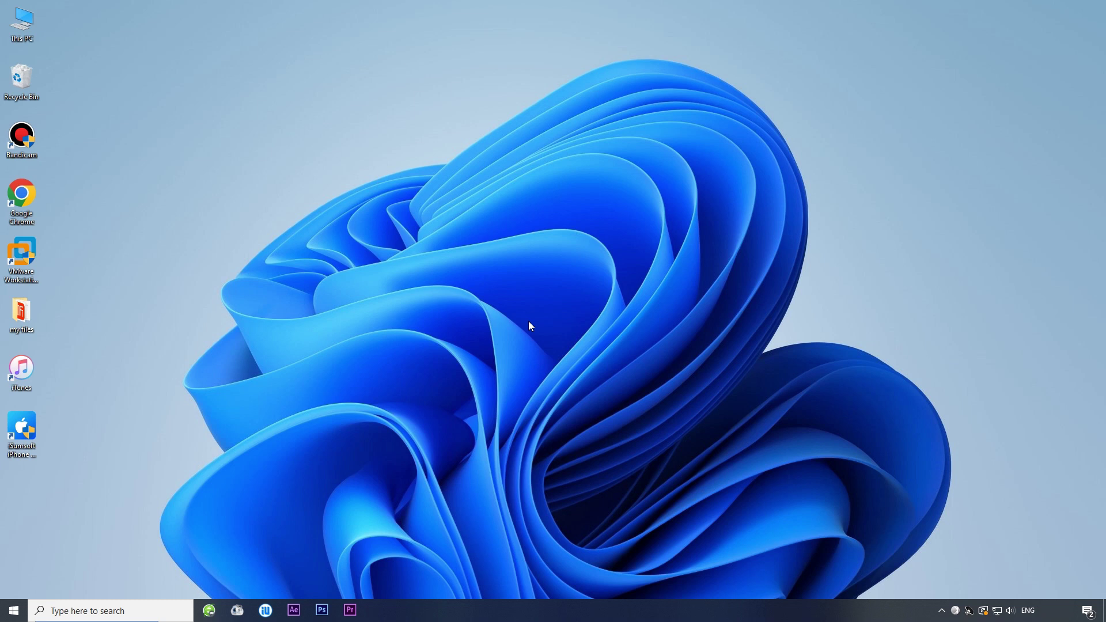
Launch iSumsoft iPhone Passcode Refixer and start its Unlock Lock Screen process
{"action": "left_click", "coordinate": [15, 426]}
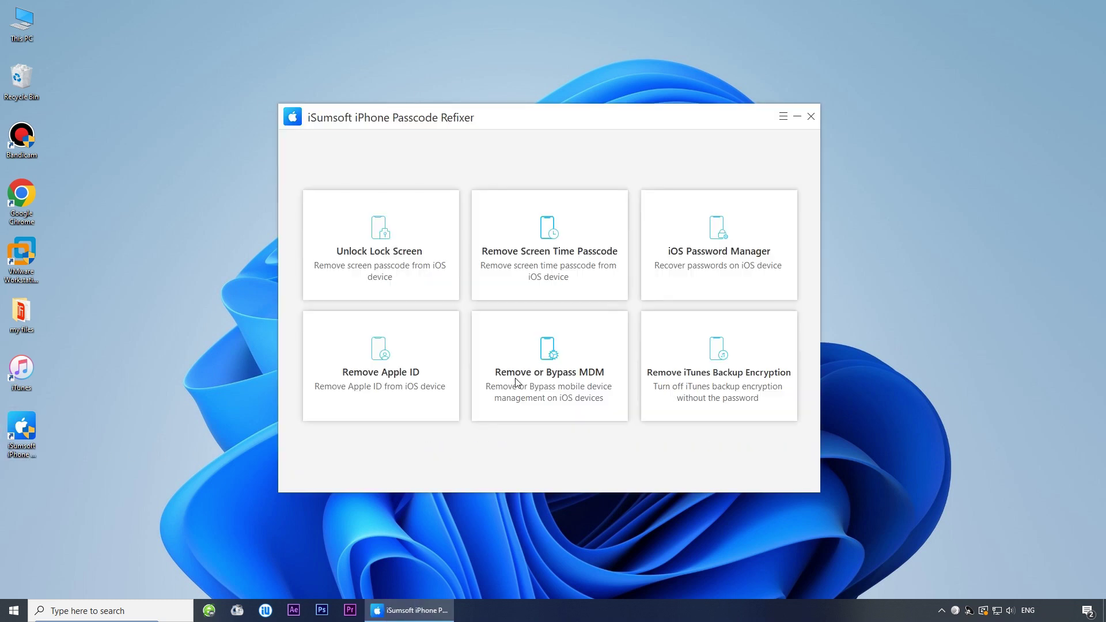
{"action": "left_click", "coordinate": [383, 259]}
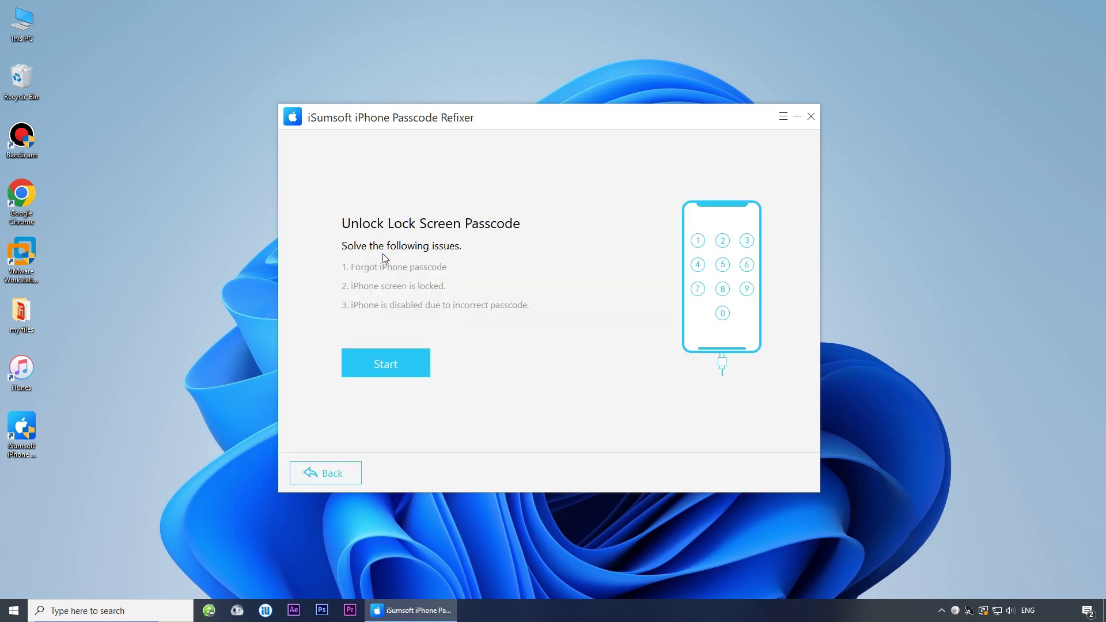
{"action": "left_click", "coordinate": [385, 367]}
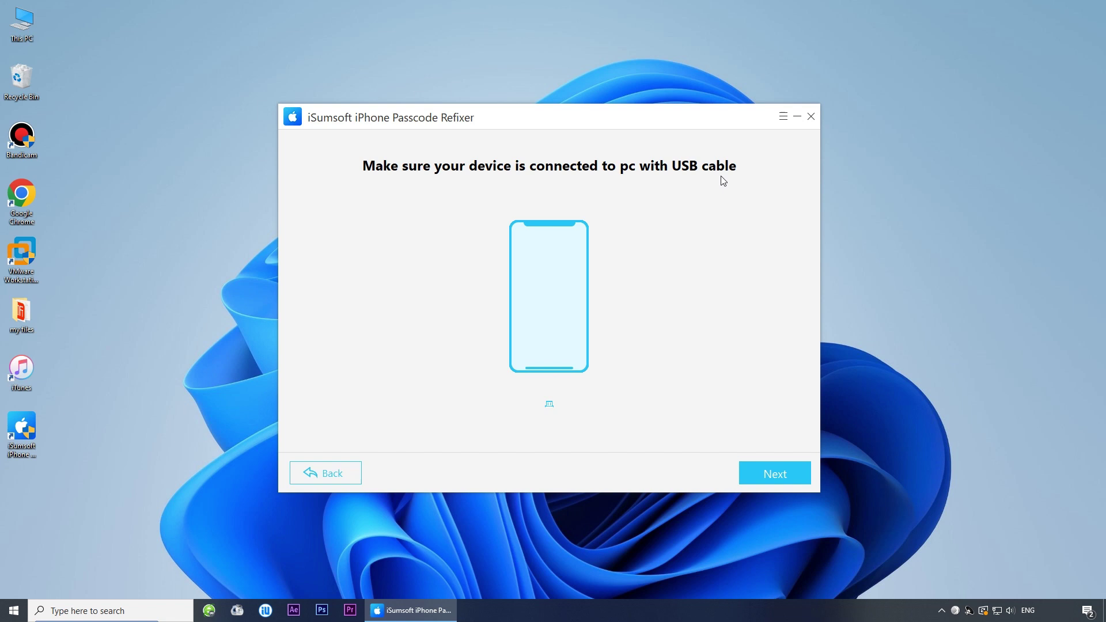
Proceed with the connected iPhone 12 and download the iOS 18.2.1 (22C161) firmware package
{"action": "left_click", "coordinate": [773, 478]}
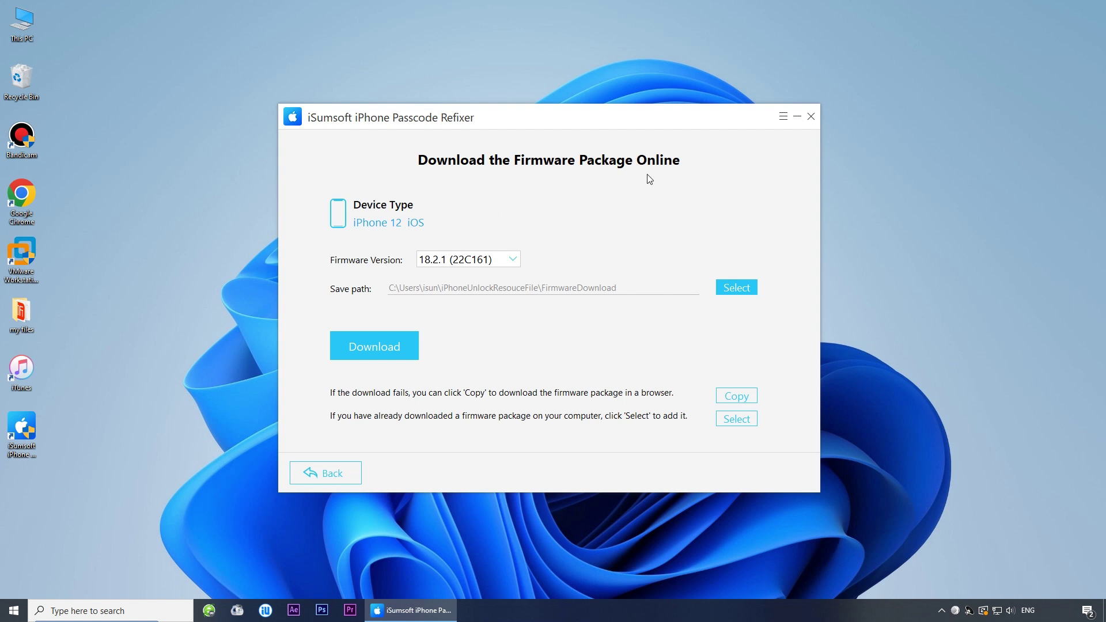
{"action": "left_click", "coordinate": [385, 354]}
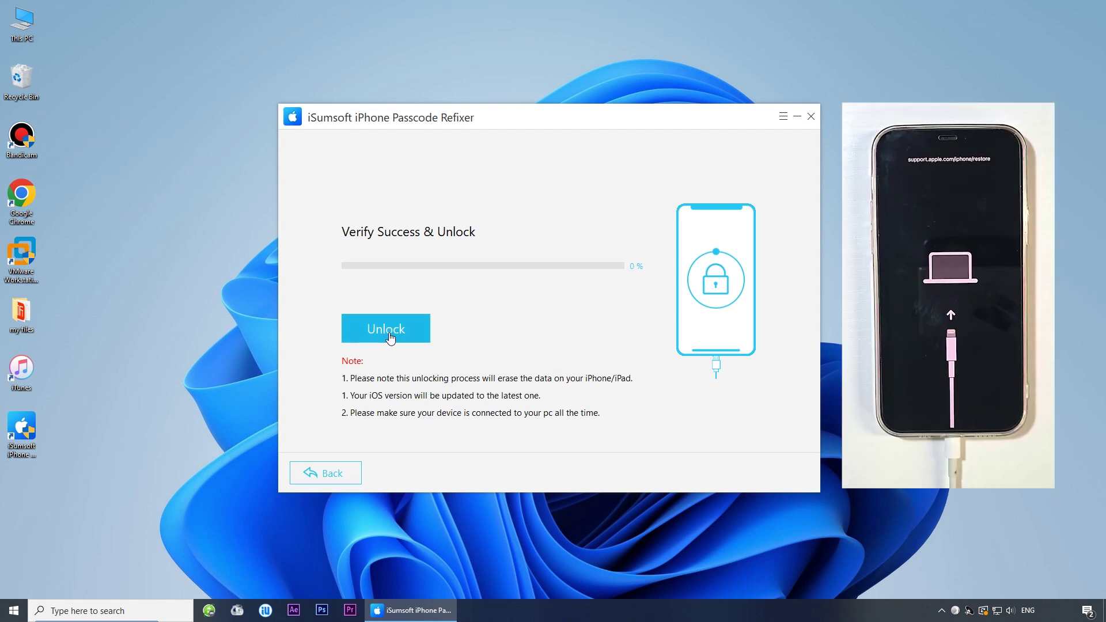
Run Unlock until 'Remove Screen Passcode Successfully!' appears for the iPhone 12
{"action": "left_click", "coordinate": [389, 337]}
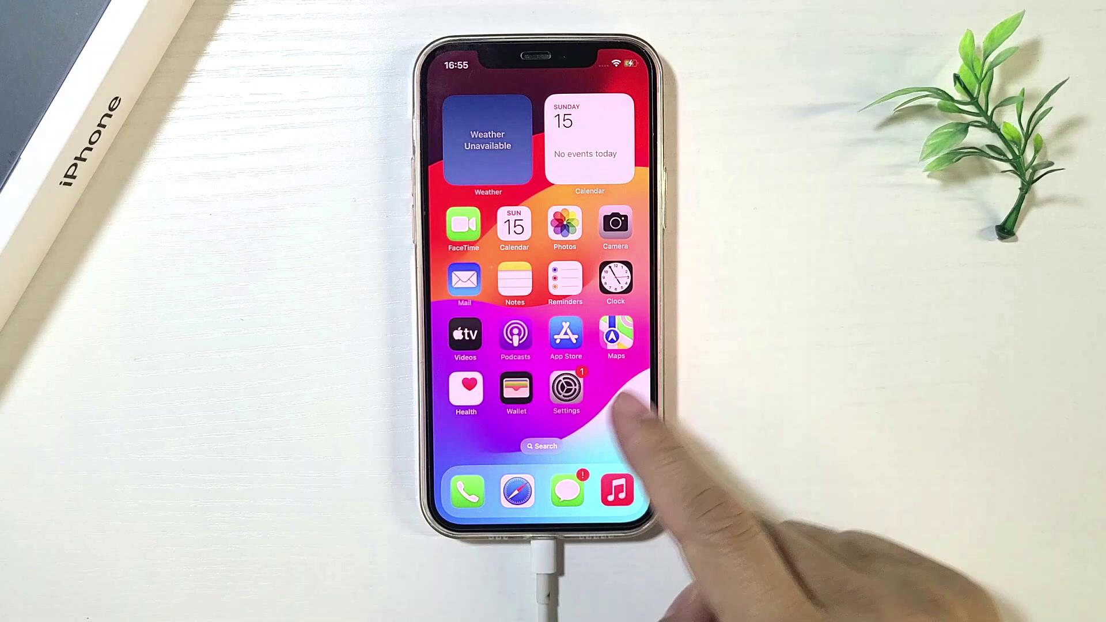
Drag on screen to confirm the iPhone 12 opens to its home screen without a passcode
{"action": "mouse_move", "coordinate": [625, 403]}
{"action": "left_mouse_down"}
{"action": "mouse_move", "coordinate": [519, 420]}
{"action": "mouse_move", "coordinate": [568, 420]}
{"action": "left_mouse_up"}
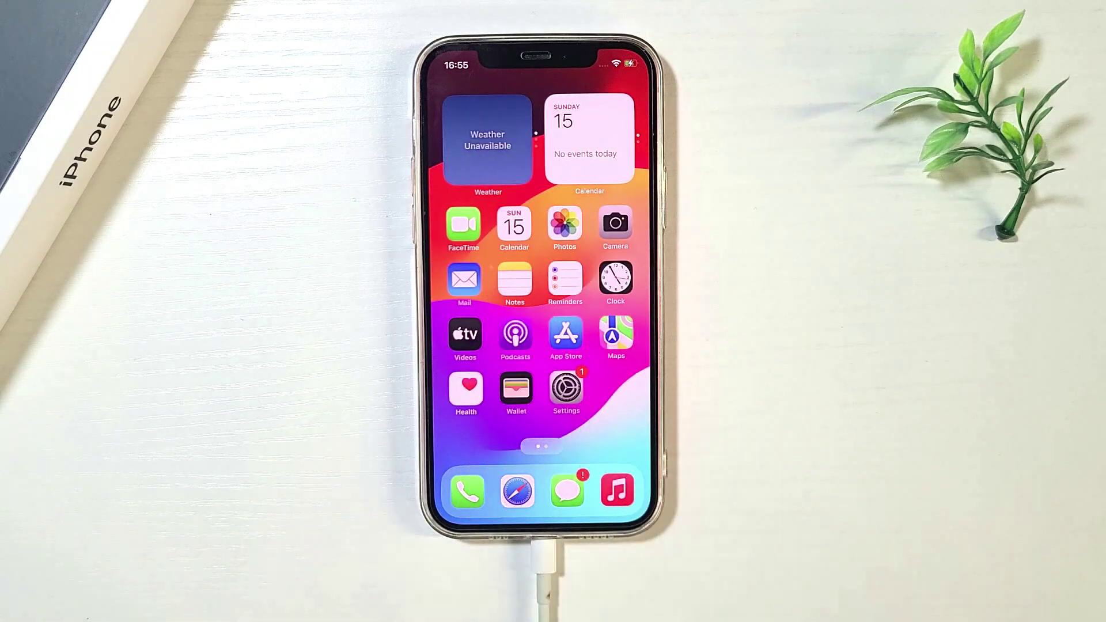